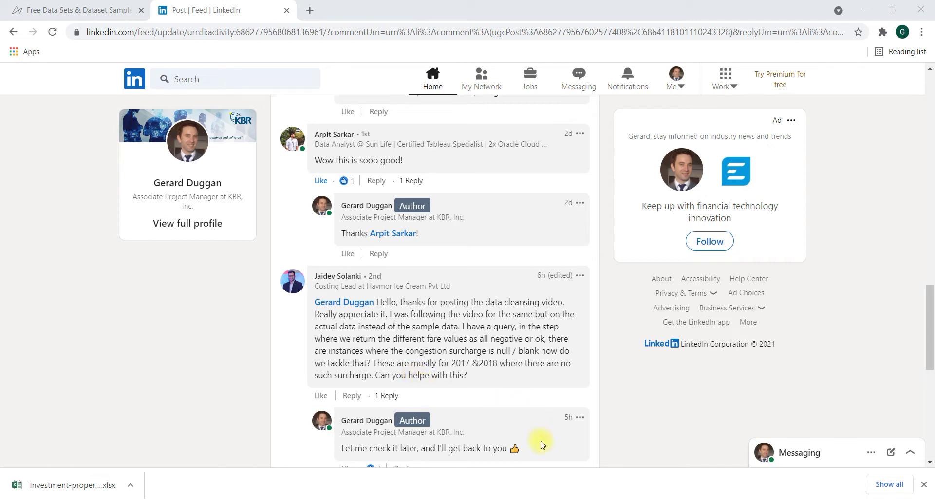
- In Excel's taxi trips sample, highlight fare_amount, extra and mta_tax, then widen and select congestion_surcharge S1:S7
{"action": "mouse_move", "coordinate": [555, 499]}
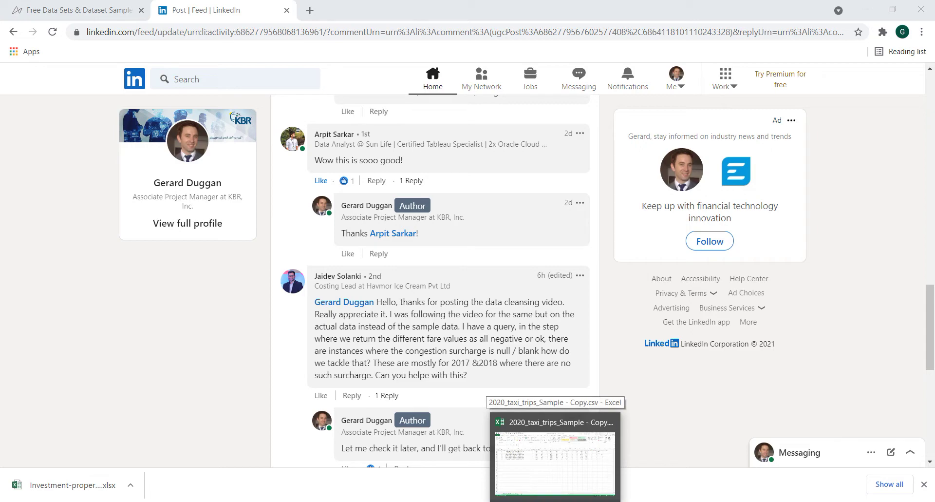
{"action": "left_click", "coordinate": [555, 462]}
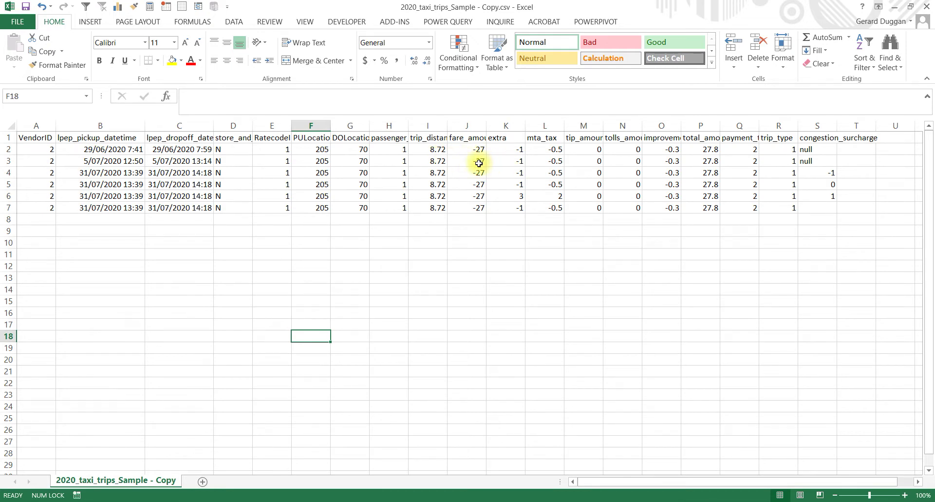
{"action": "left_click", "coordinate": [469, 138]}
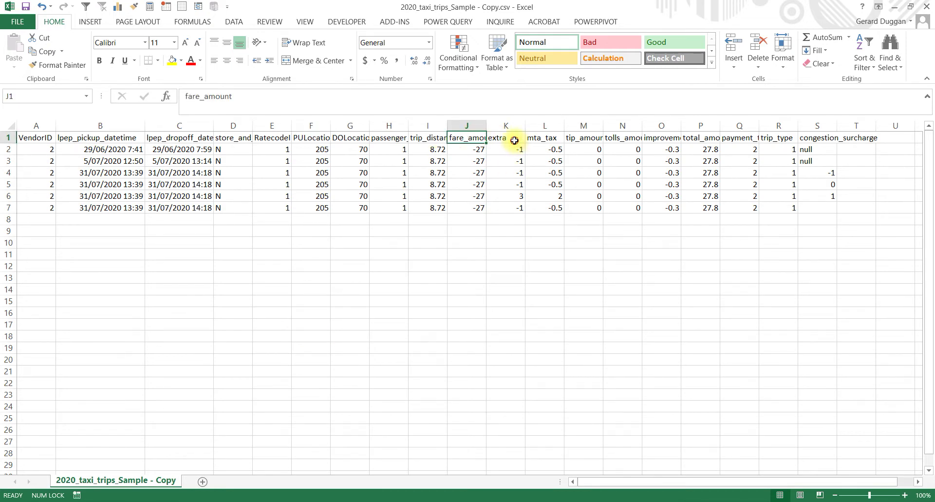
{"action": "left_click", "coordinate": [514, 137]}
{"action": "left_click", "coordinate": [548, 138]}
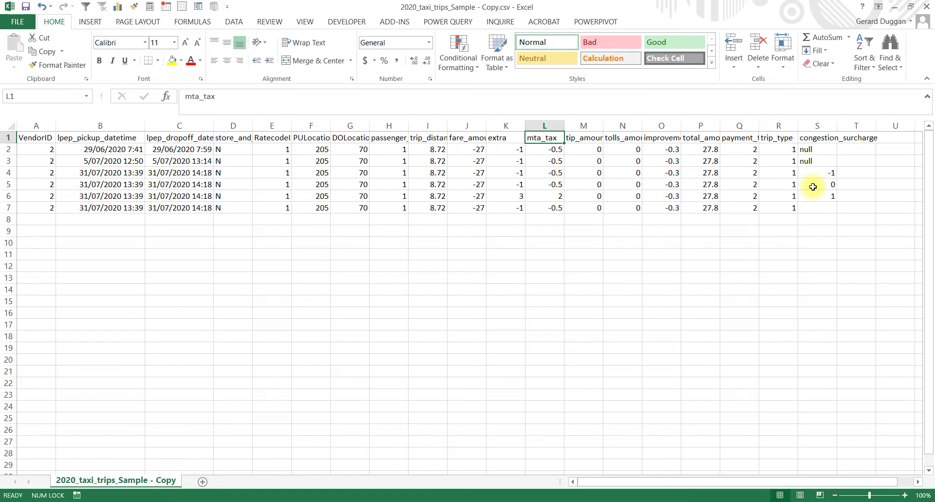
{"action": "left_click_drag", "start_coordinate": [836, 125], "coordinate": [889, 128]}
{"action": "left_click_drag", "start_coordinate": [825, 138], "coordinate": [829, 205]}
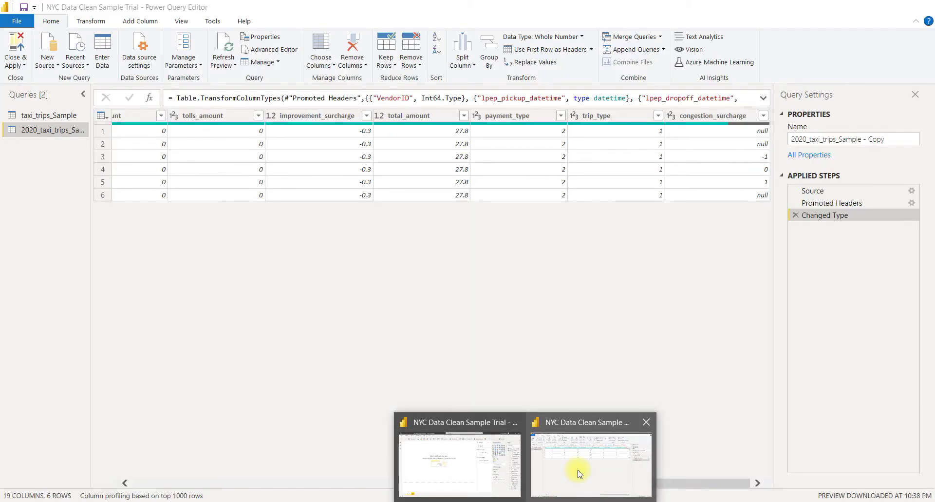
- Switch to Power Query Editor and scroll across the 2020_taxi_trips_Sample - Copy columns to review the surcharges
{"action": "left_click", "coordinate": [580, 473]}
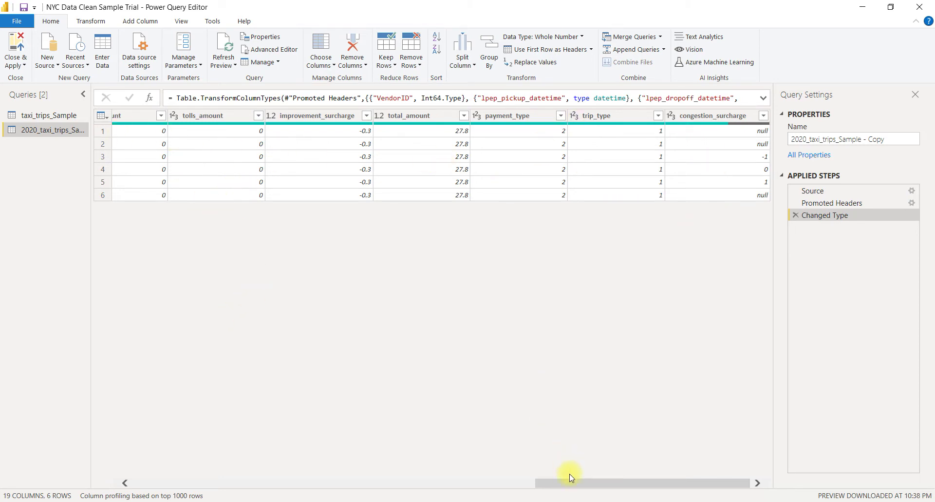
{"action": "left_click_drag", "start_coordinate": [572, 477], "coordinate": [797, 419]}
{"action": "left_click_drag", "start_coordinate": [608, 483], "coordinate": [661, 481]}
- Start a new Custom Column named 'All Negative Check'
{"action": "left_click", "coordinate": [136, 24]}
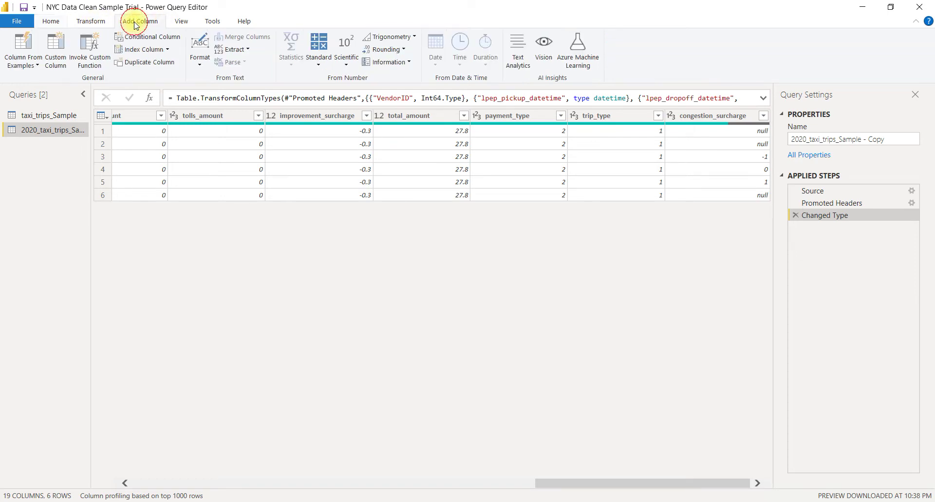
{"action": "left_click", "coordinate": [57, 54]}
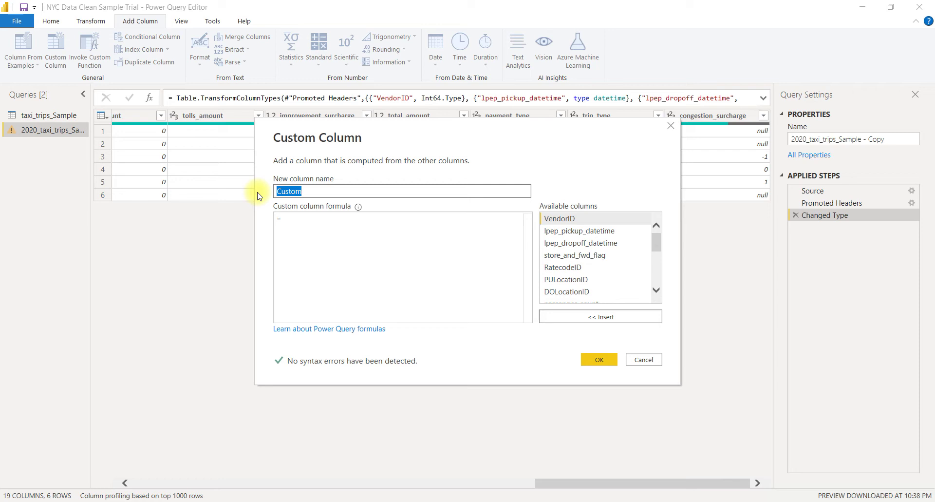
{"action": "type", "text": "All Negative Check"}
- Write the formula start: if [fare_amount] <0 or [fare_amount] = null)
{"action": "left_click", "coordinate": [309, 222]}
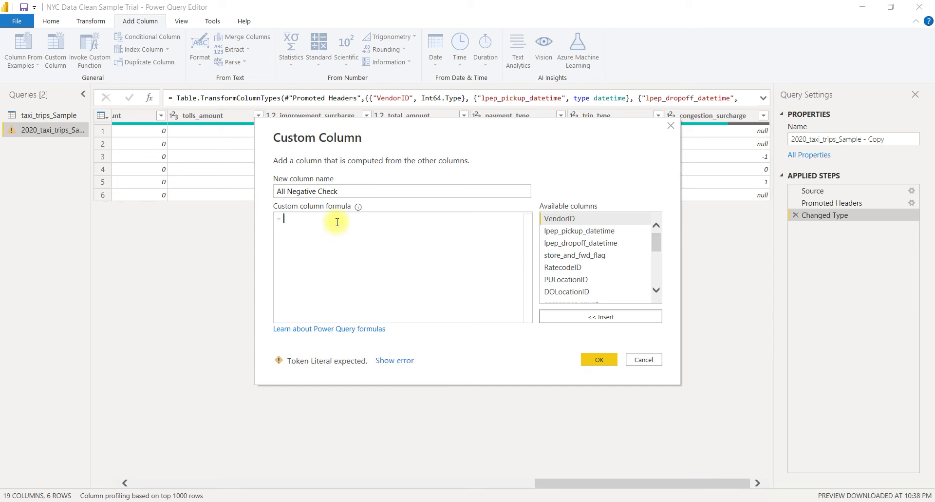
{"action": "type", "text": "if [fare"}
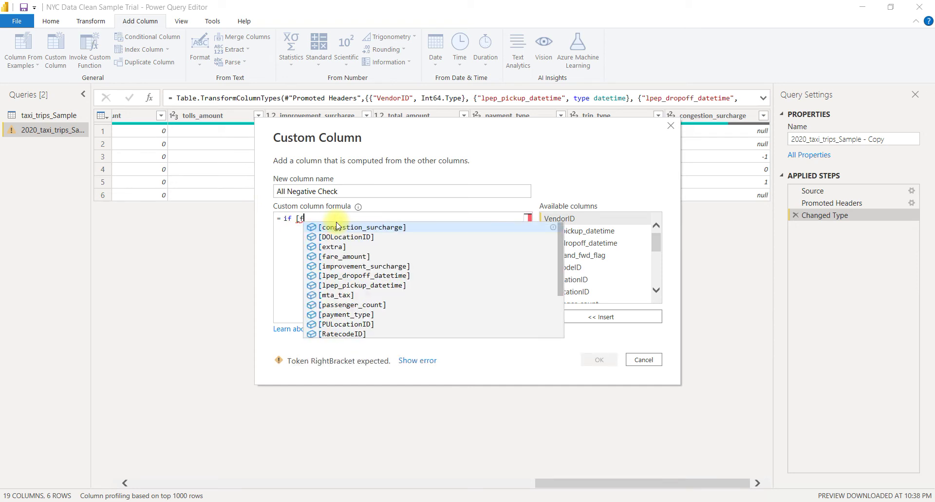
{"action": "left_click", "coordinate": [337, 227]}
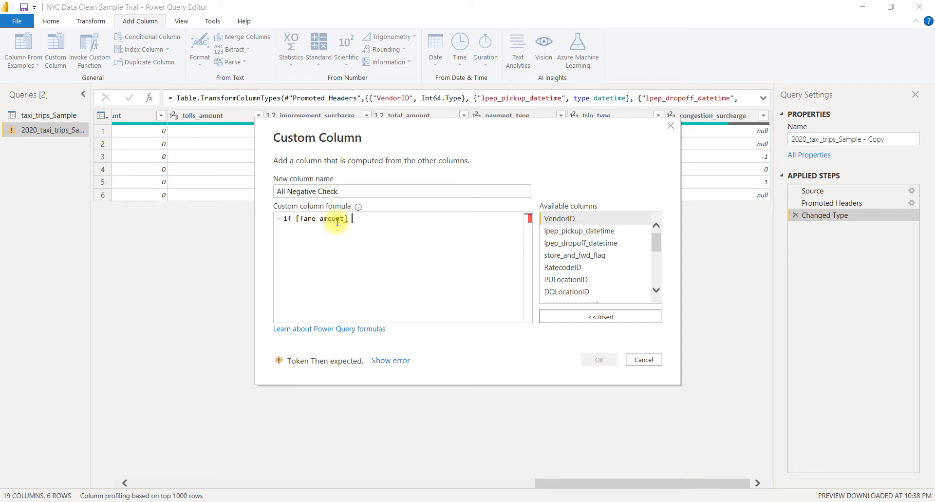
{"action": "type", "text": "<0 or "}
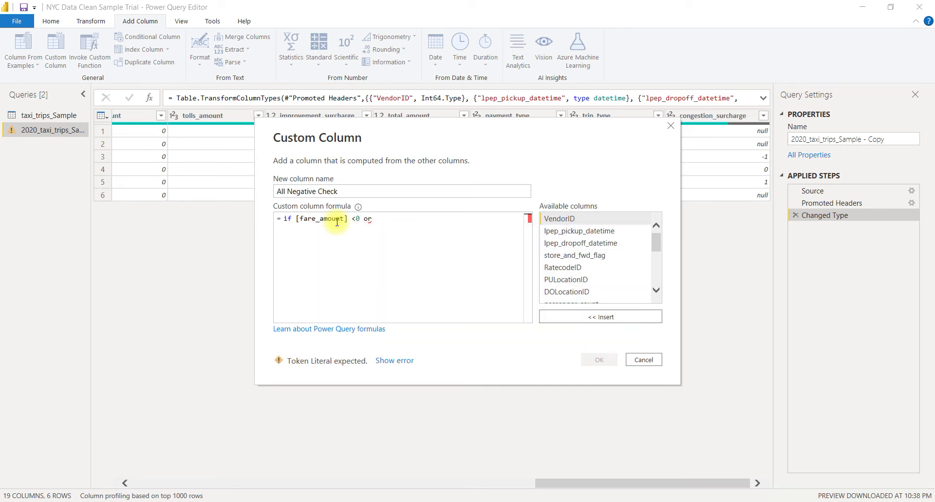
{"action": "type", "text": "[fare_amount]"}
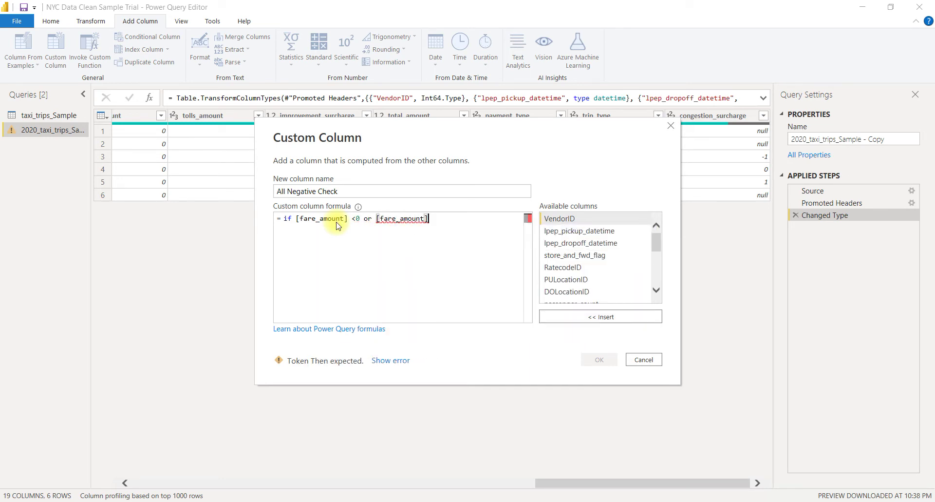
{"action": "type", "text": " = null"}
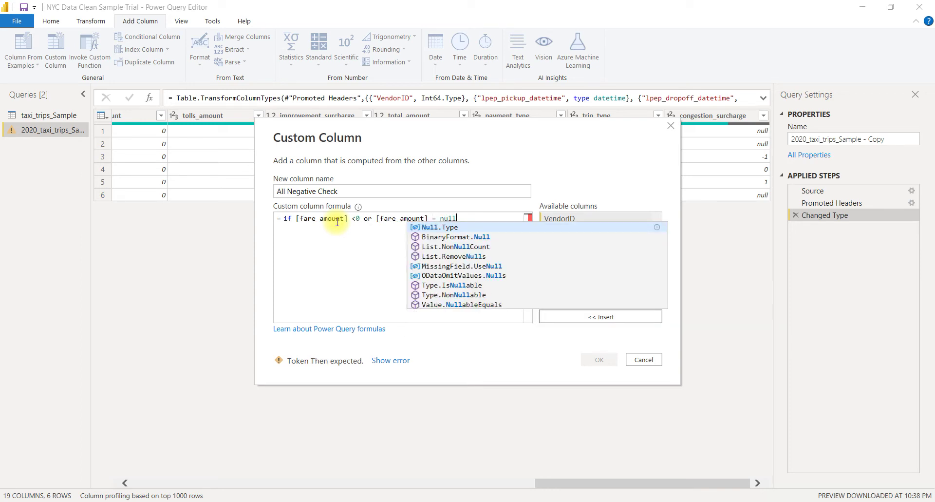
{"action": "type", "text": ")"}
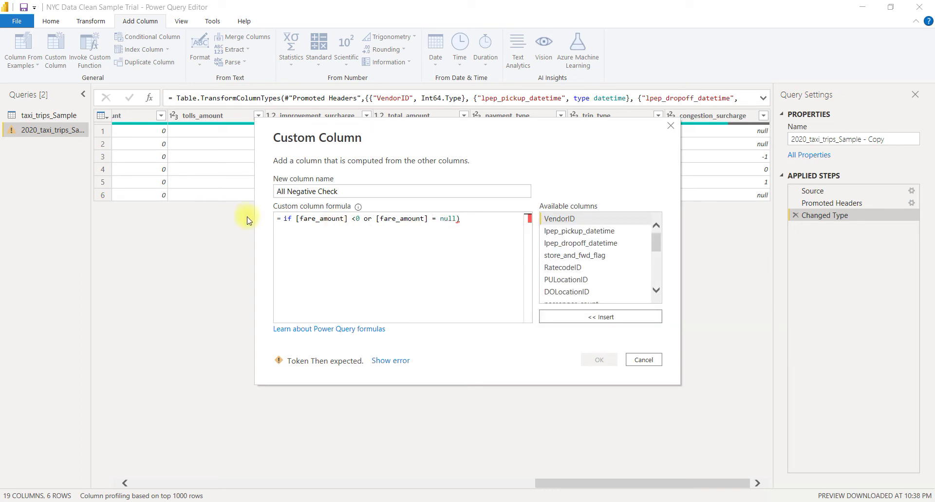
{"action": "left_click", "coordinate": [298, 219]}
- Wrap the fare_amount test in parentheses and add 'and ([extra] <0 or [extra] = null)'
{"action": "type", "text": "("}
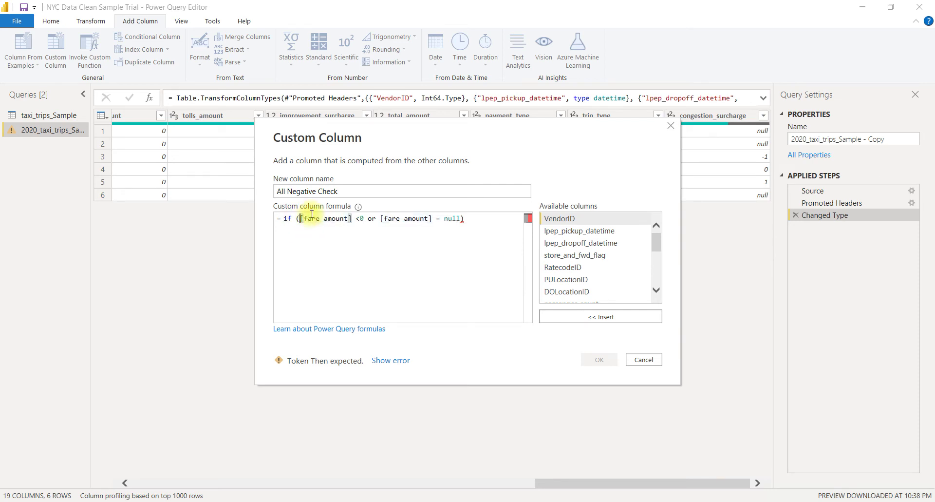
{"action": "left_click", "coordinate": [481, 222]}
{"action": "type", "text": "and"}
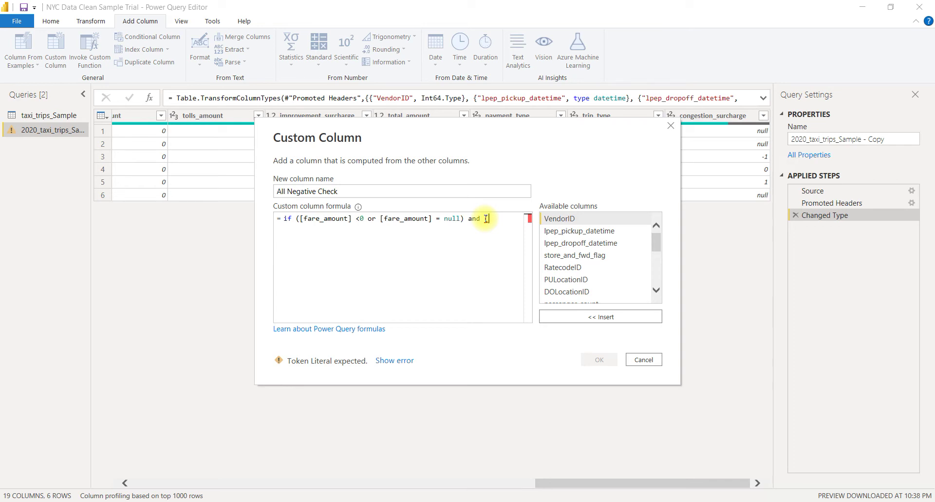
{"action": "type", "text": "(["}
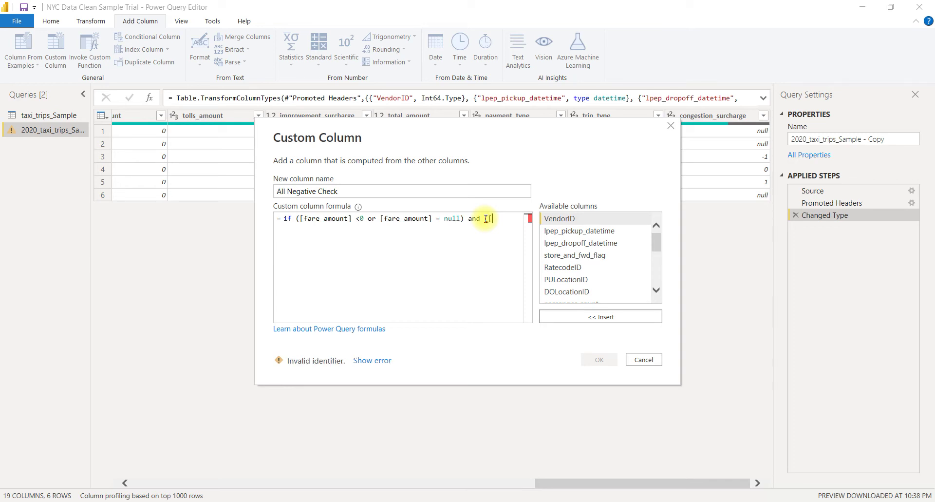
{"action": "type", "text": "extra]"}
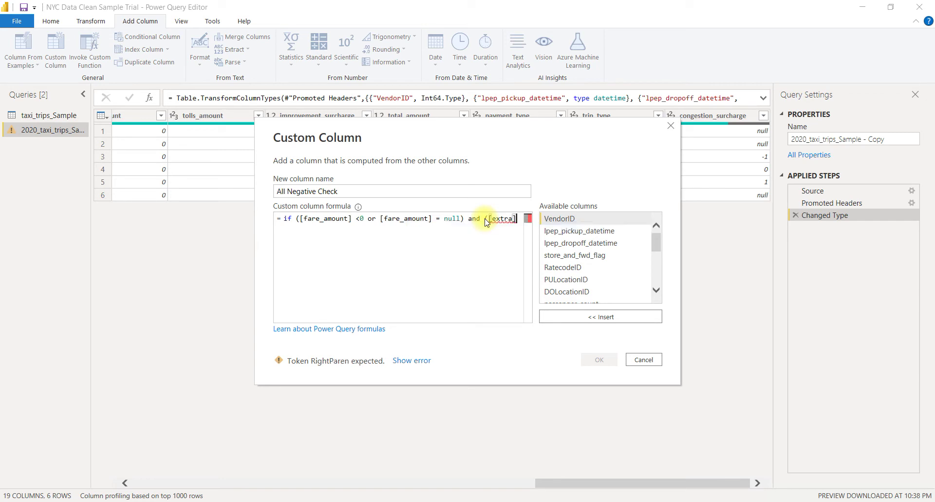
{"action": "type", "text": " <0"}
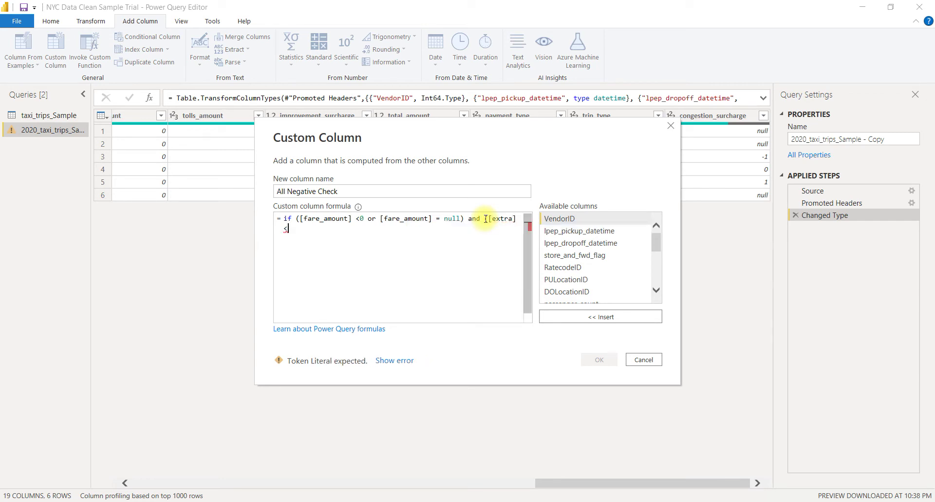
{"action": "type", "text": " or [extra"}
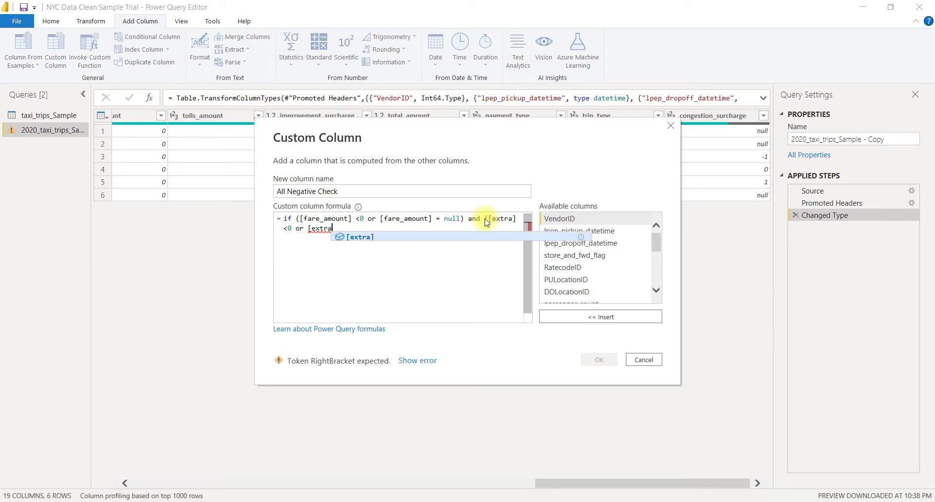
{"action": "type", "text": "] = null"}
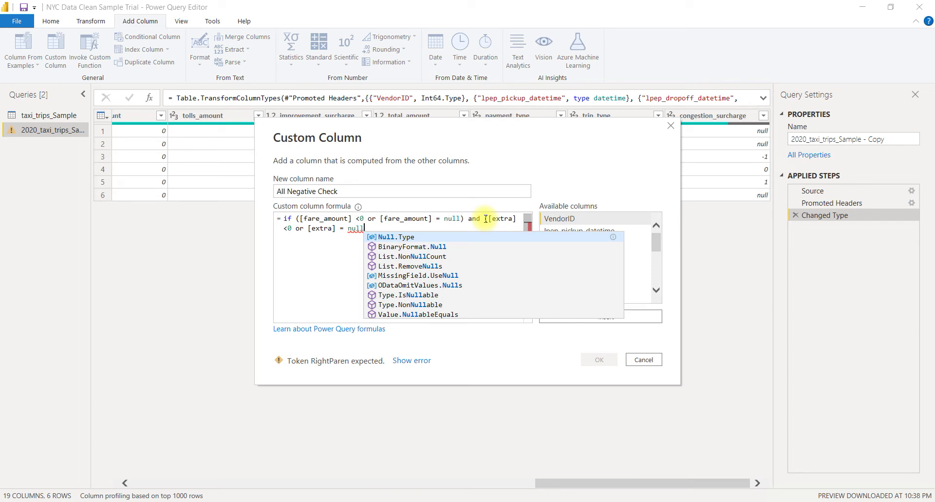
{"action": "type", "text": ") "}
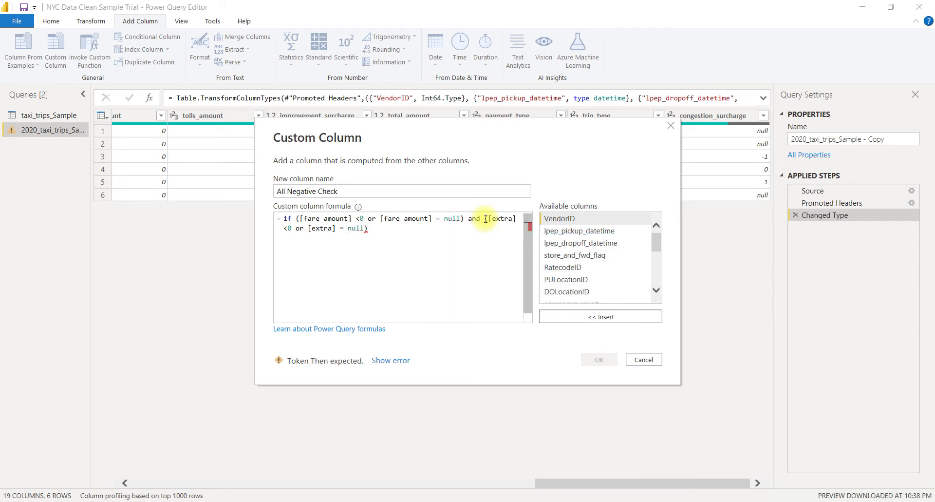
{"action": "type", "text": "and "}
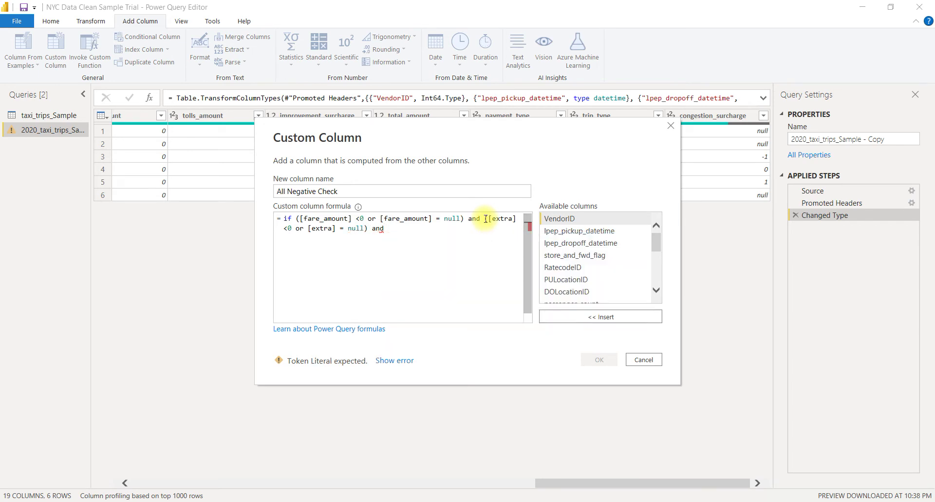
{"action": "type", "text": "(["}
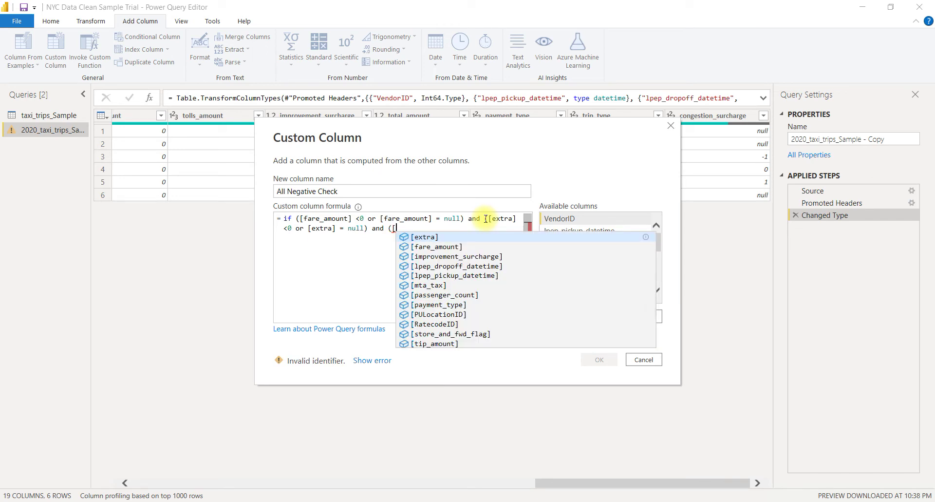
{"action": "type", "text": "mta"}
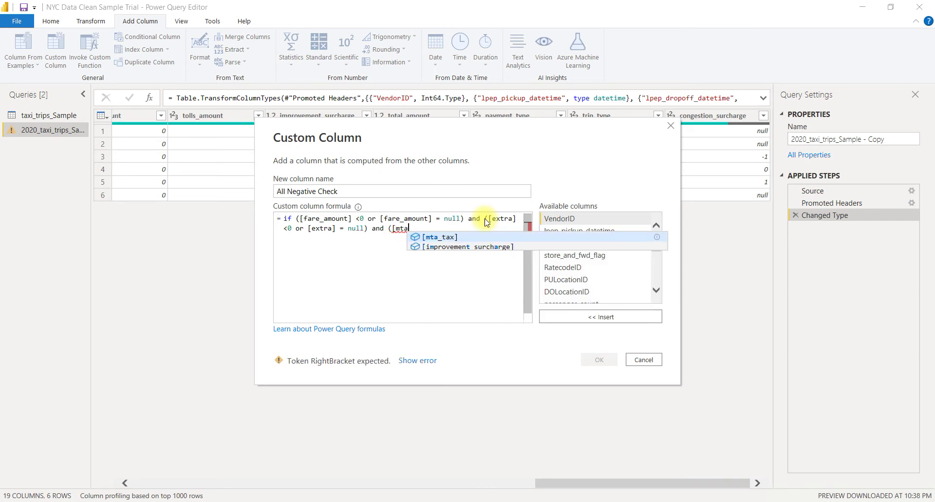
- Add the mta_tax negative-or-null clause and begin the improvement_surcharge reference
{"action": "key", "text": "Tab"}
{"action": "type", "text": "<0"}
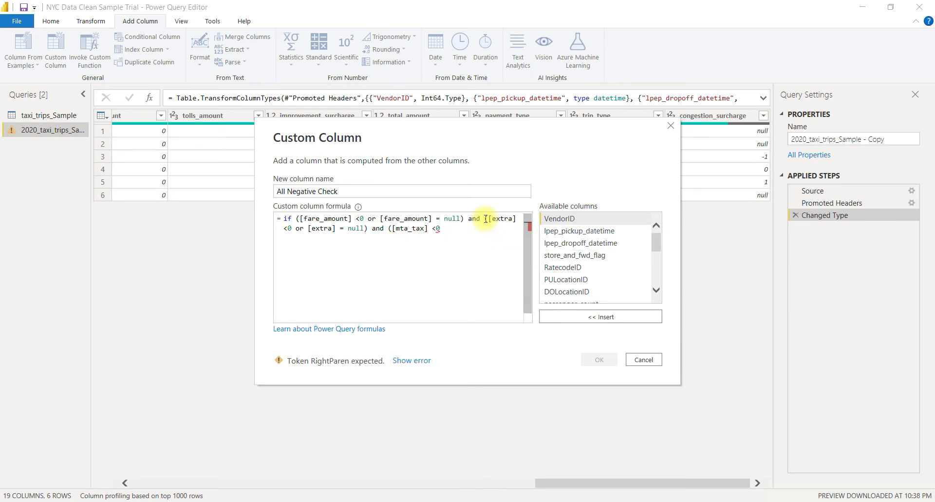
{"action": "type", "text": " or "}
{"action": "type", "text": "[mta"}
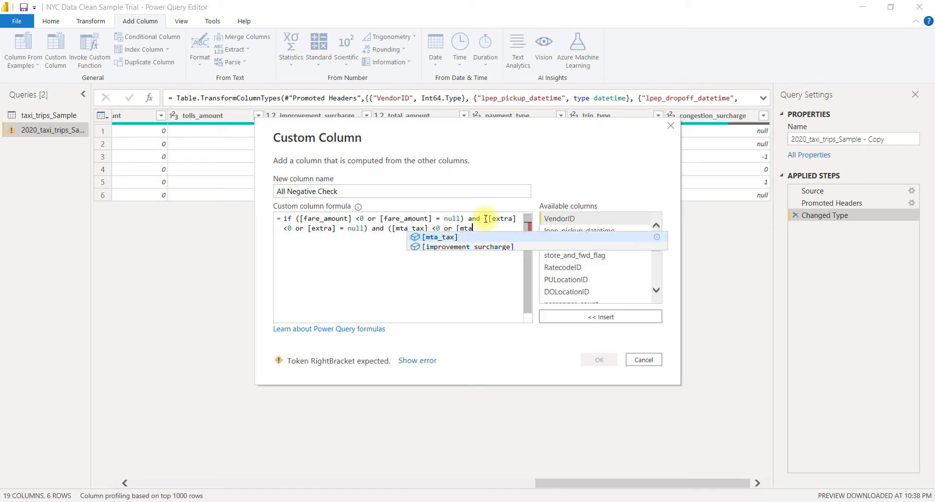
{"action": "key", "text": "Tab"}
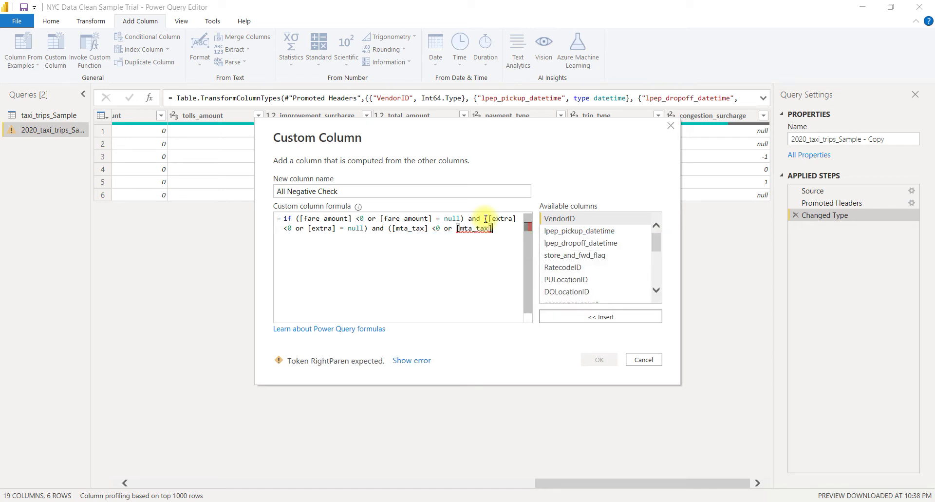
{"action": "type", "text": "= null"}
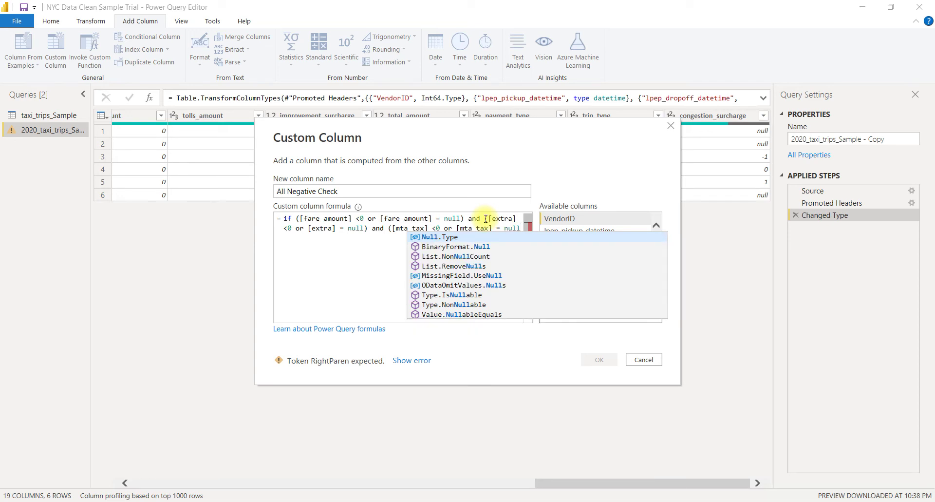
{"action": "type", "text": ")"}
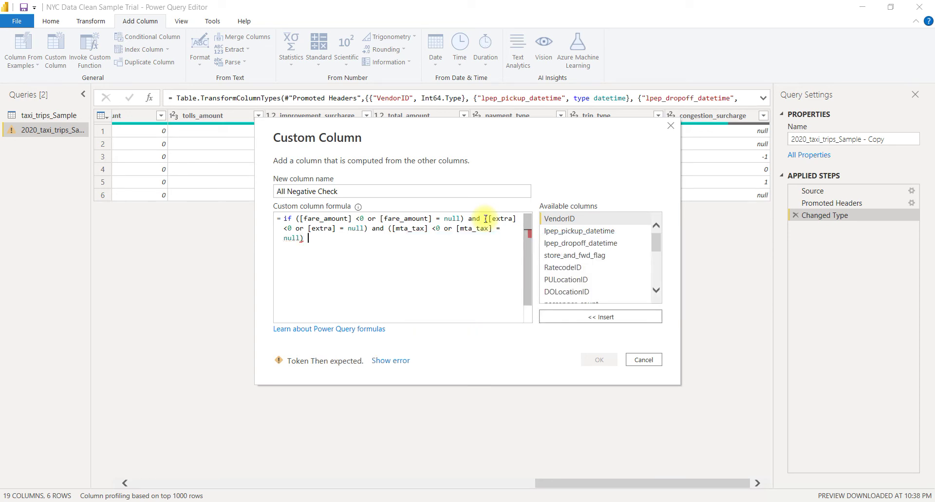
{"action": "type", "text": " and "}
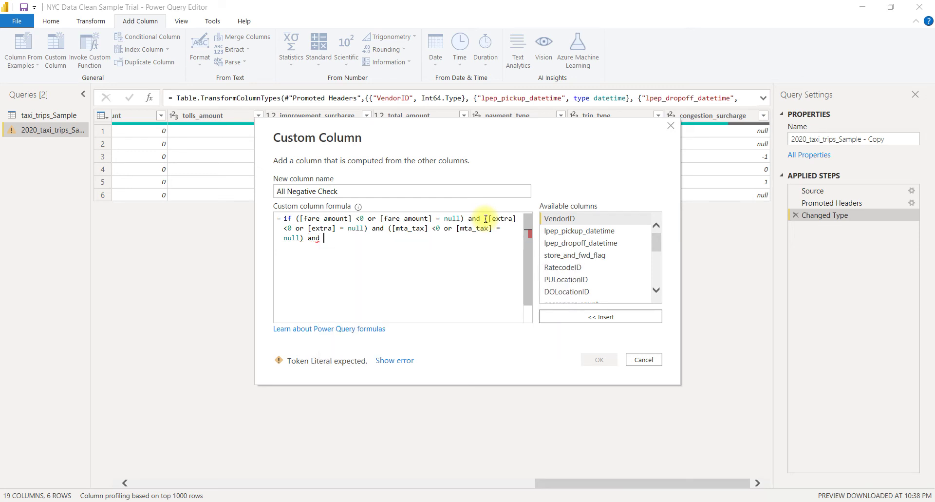
{"action": "type", "text": "("}
{"action": "type", "text": "[impr"}
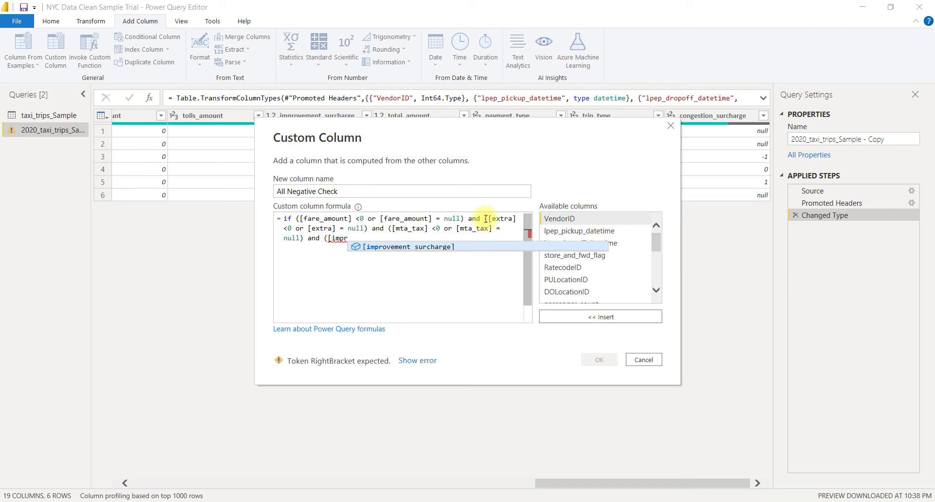
- Complete the ([improvement_surcharge] <0 or [improvement_surcharge] = null) and clause
{"action": "key", "text": "Tab"}
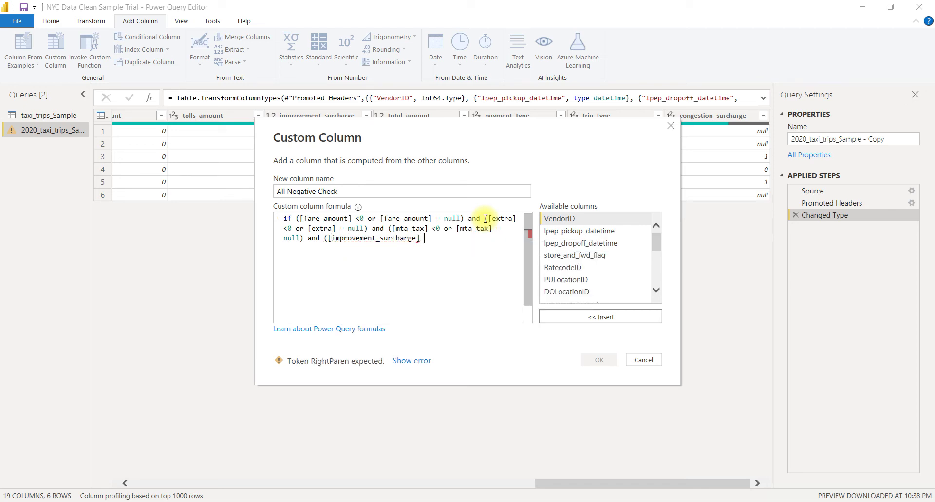
{"action": "type", "text": "<0 or [impro"}
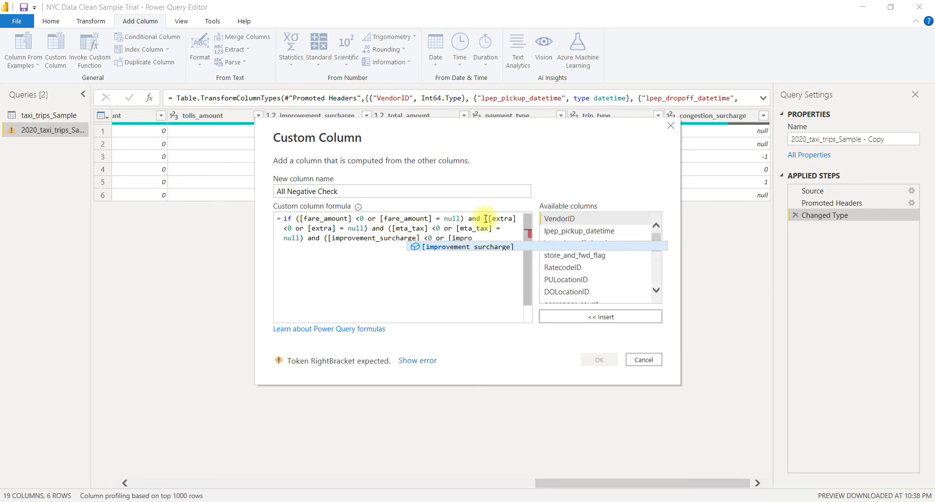
{"action": "key", "text": "Tab"}
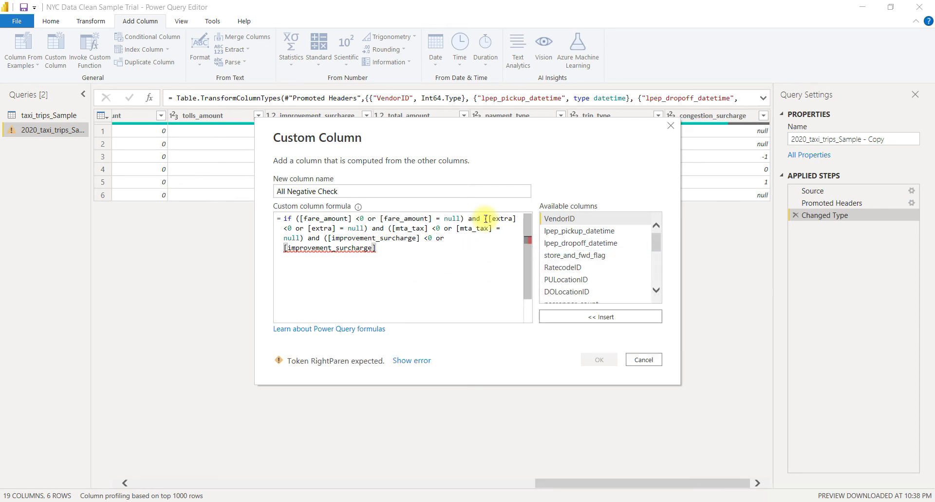
{"action": "type", "text": "= "}
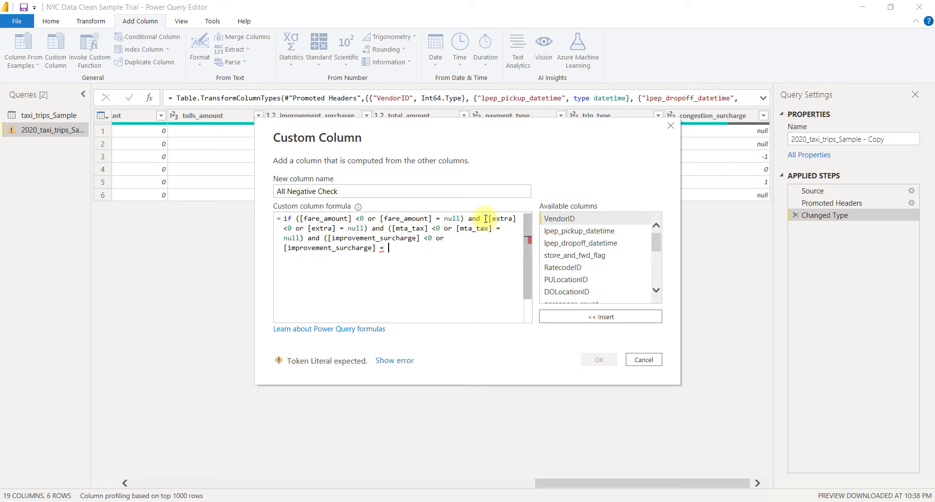
{"action": "type", "text": "null)"}
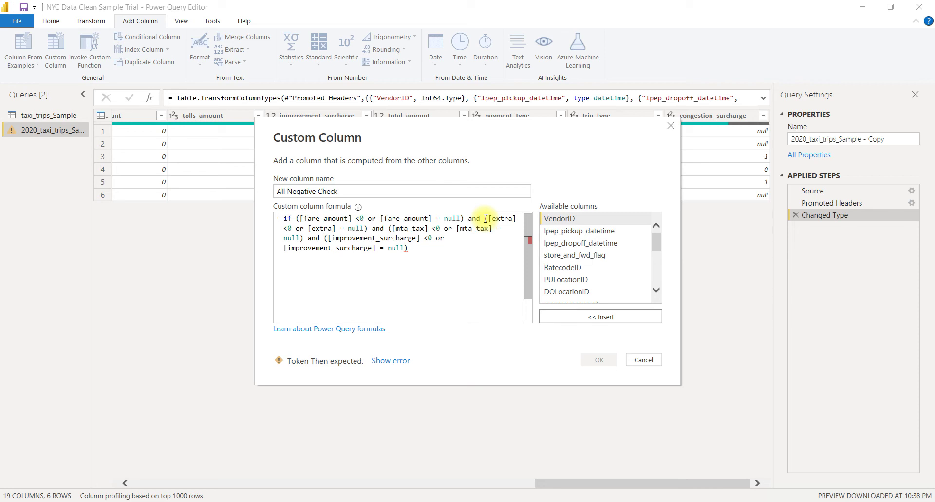
{"action": "type", "text": " and"}
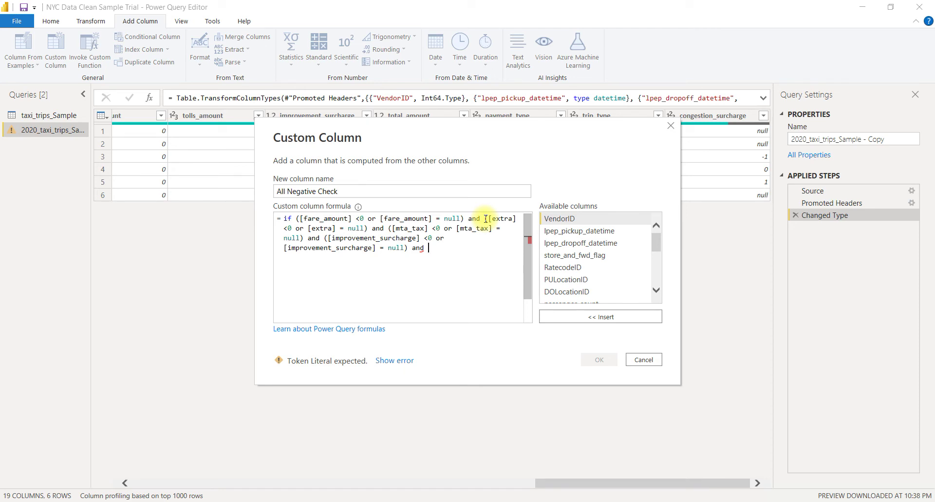
- Append the congestion_surcharge negative-or-null clause and the then "all negative" else branch
{"action": "type", "text": "(["}
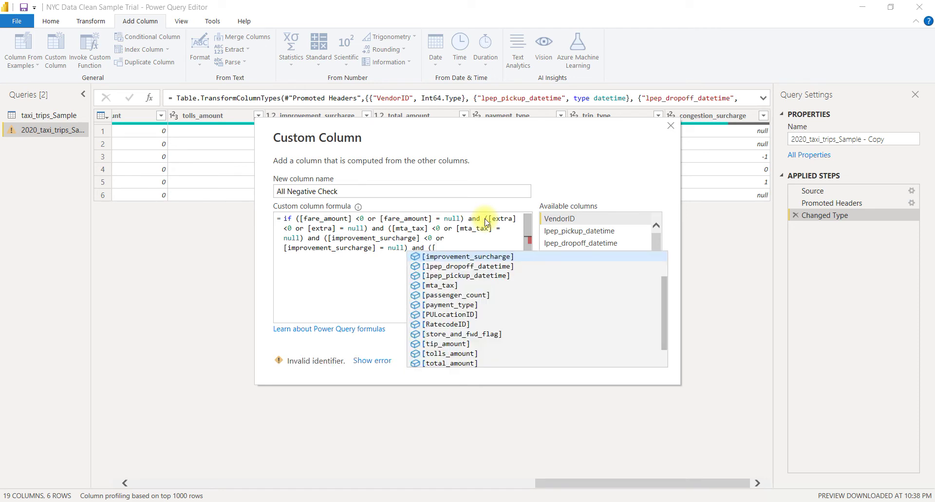
{"action": "type", "text": "congest"}
{"action": "key", "text": "Tab"}
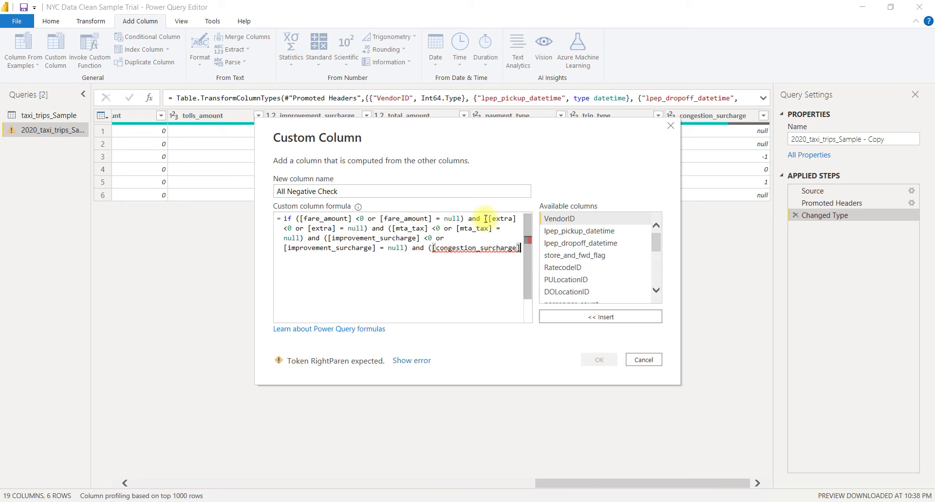
{"action": "key", "text": "Return"}
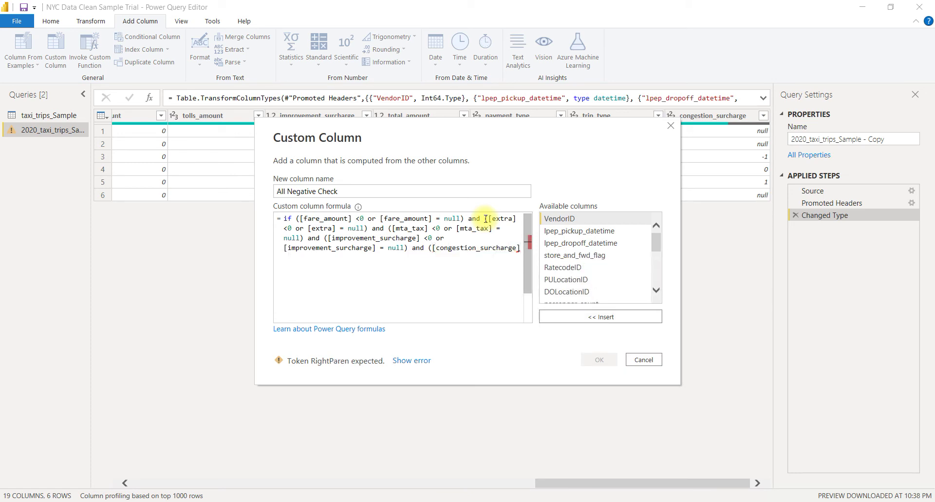
{"action": "type", "text": "<0 or ["}
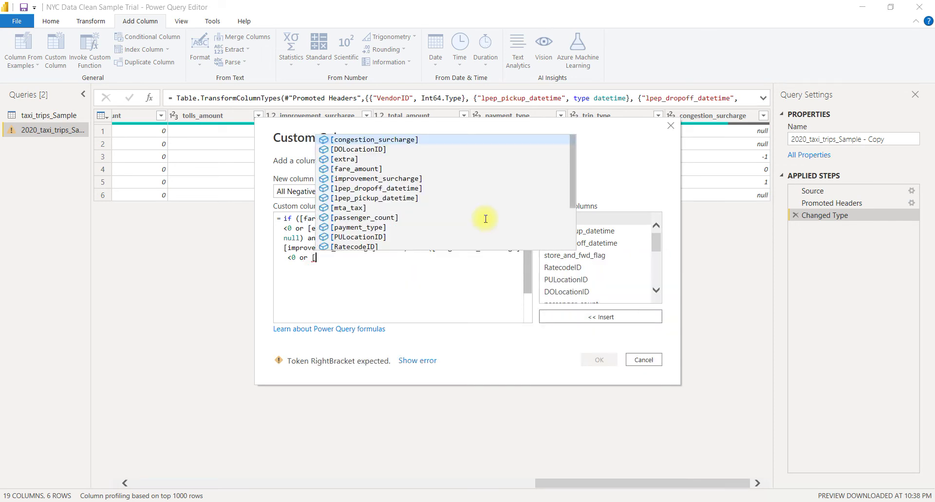
{"action": "type", "text": "conges"}
{"action": "key", "text": "Tab"}
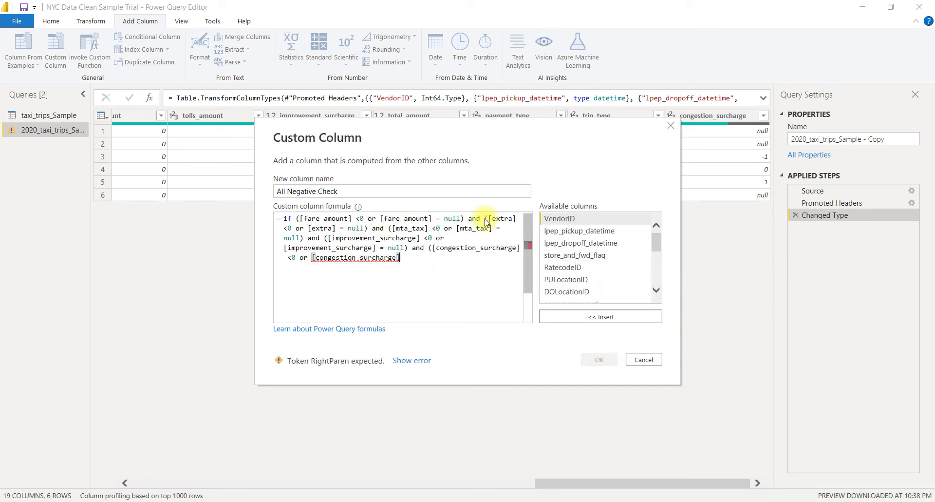
{"action": "type", "text": "= null"}
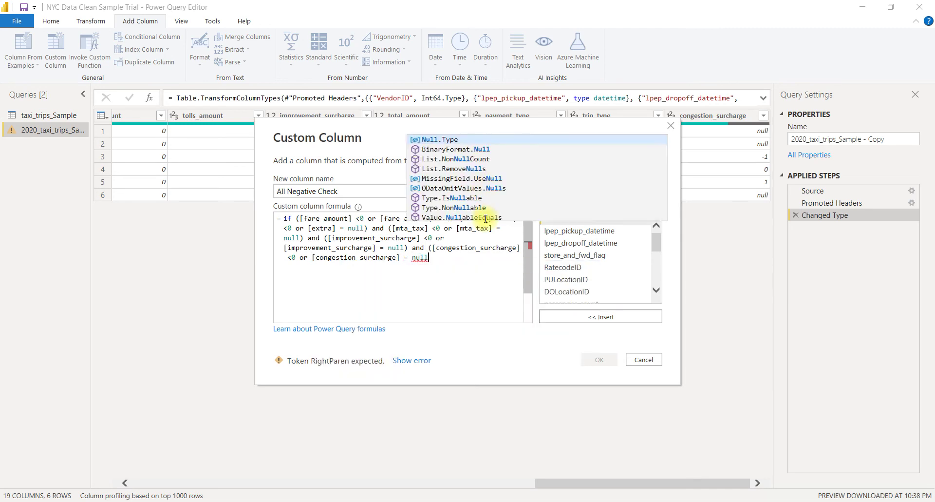
{"action": "type", "text": ")"}
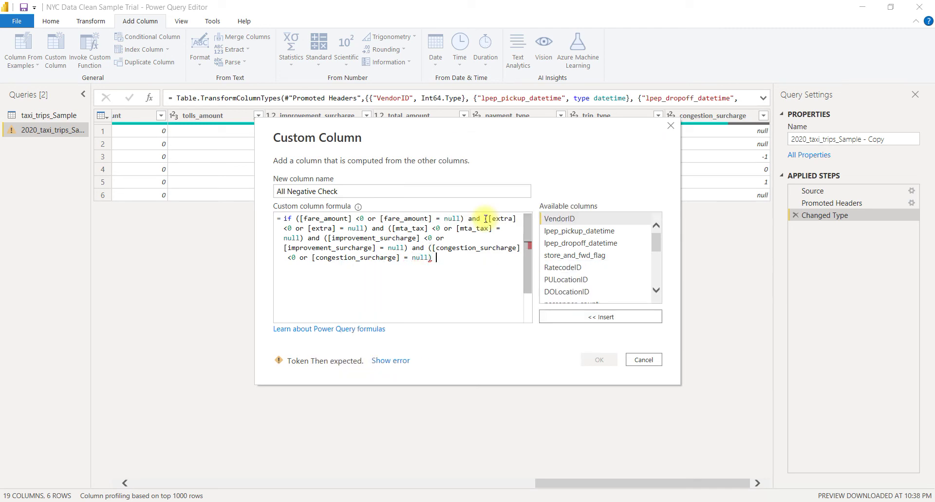
{"action": "type", "text": " then "}
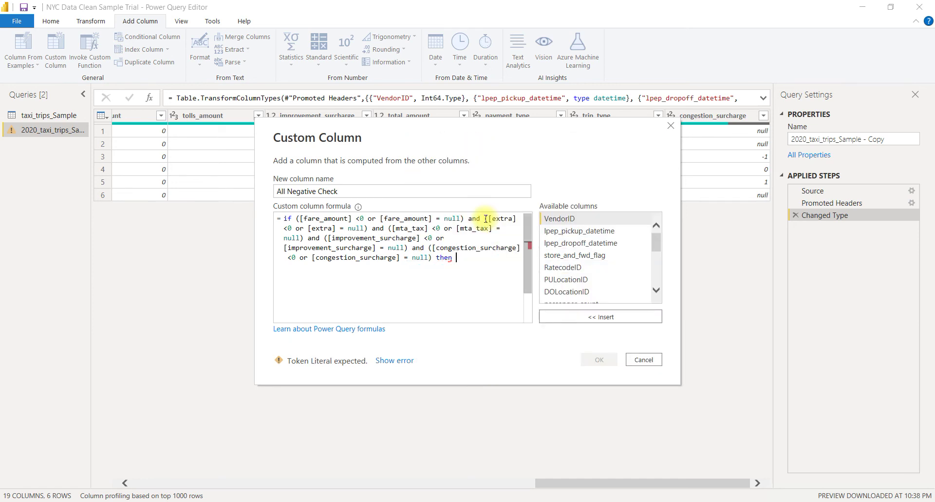
{"action": "type", "text": "\"al"}
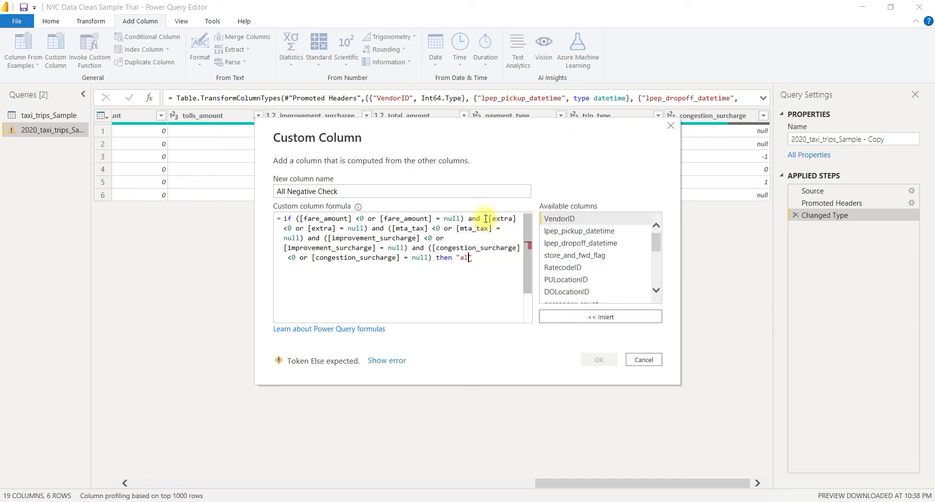
{"action": "type", "text": "l negative"}
{"action": "type", "text": "\" else "}
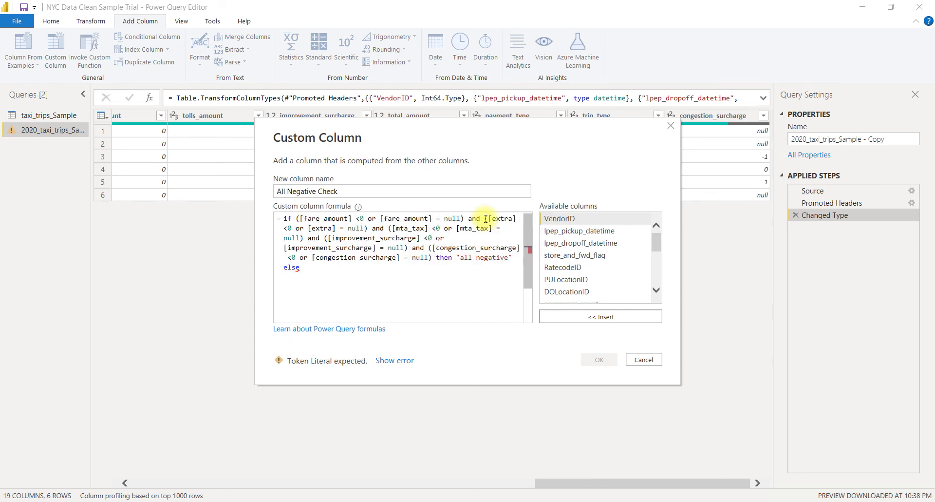
{"action": "type", "text": "\"ok"}
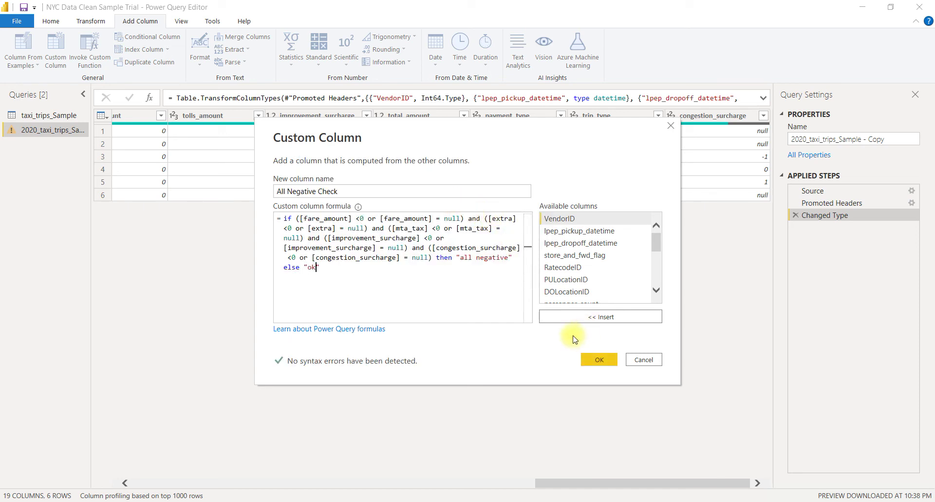
- Confirm the custom column so rows 1–3 and 6 read 'all negative' and rows 4–5 'ok'
{"action": "left_click", "coordinate": [598, 359]}
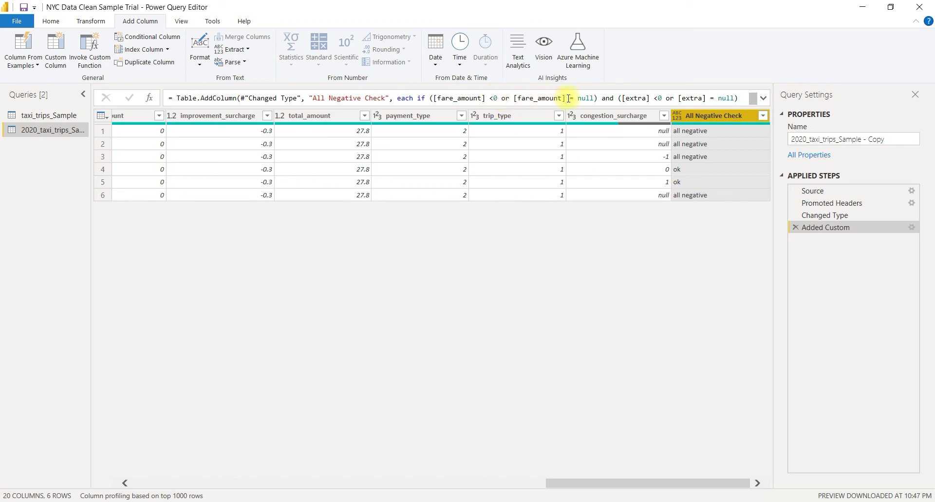
{"action": "left_click_drag", "start_coordinate": [598, 97], "coordinate": [429, 98]}
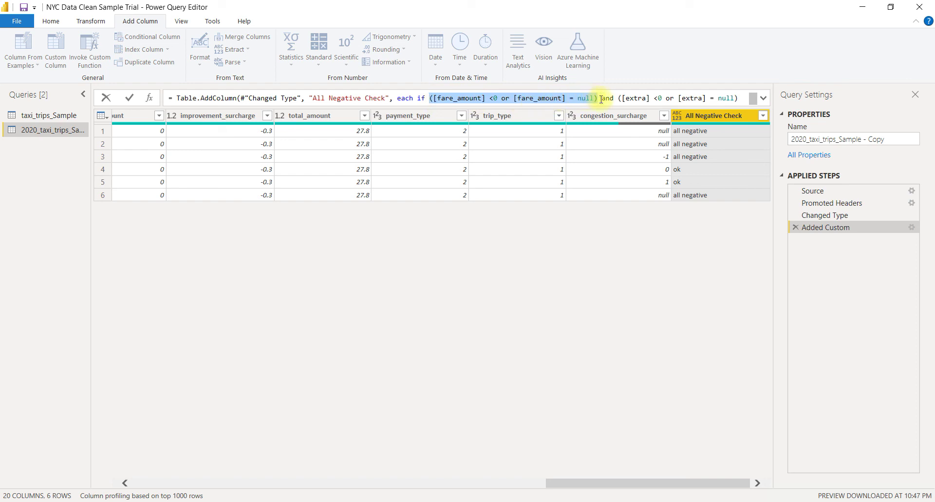